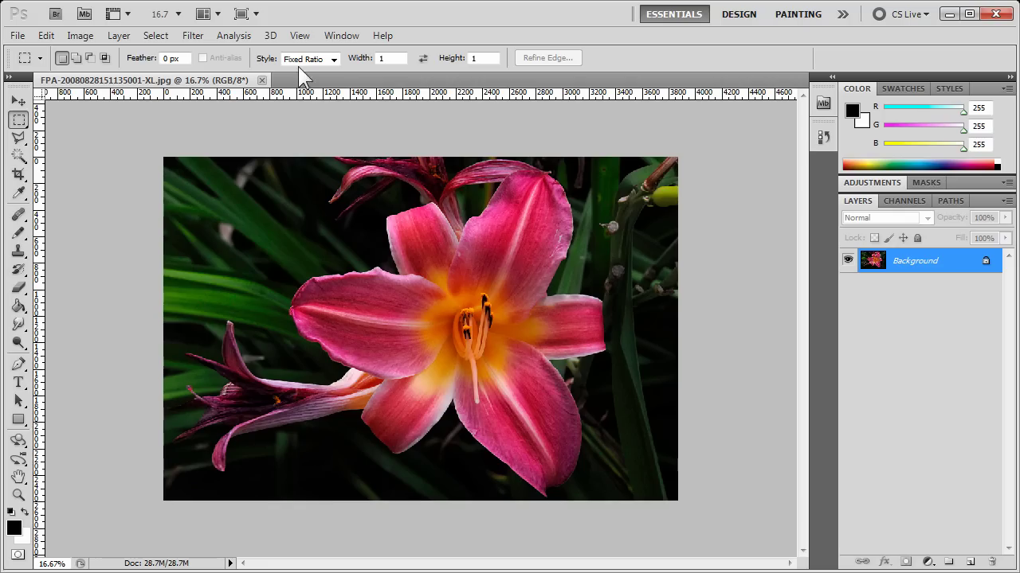
# - Fit the whole lily photo to the document window with View > Fit on Screen
pyautogui.click(301, 36)
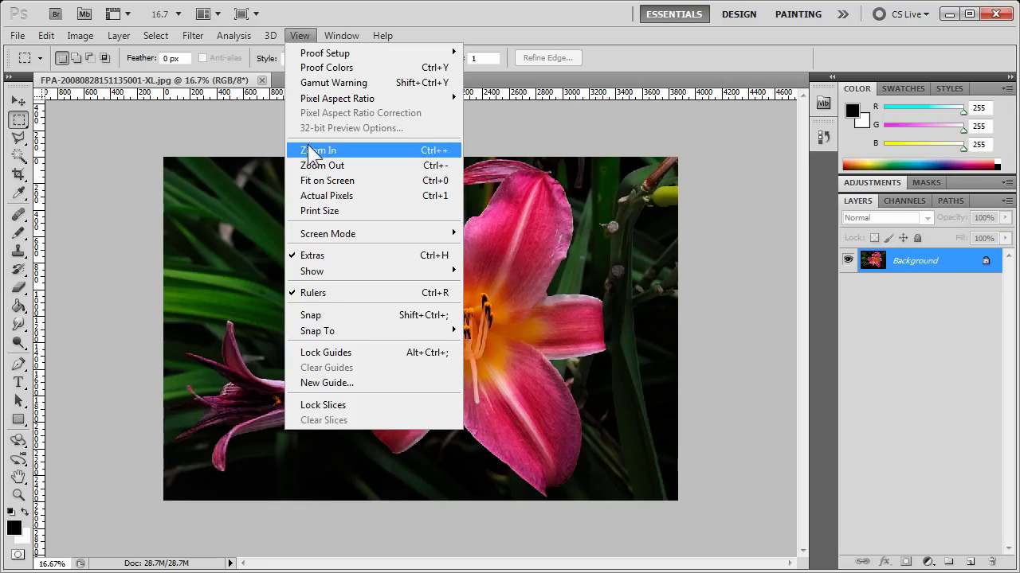
pyautogui.click(319, 182)
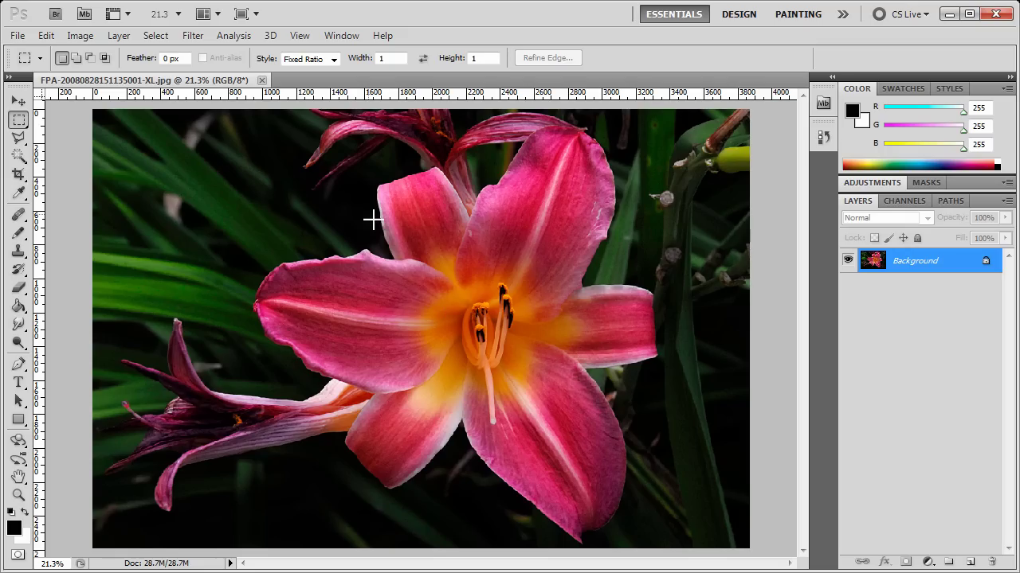
# - Show the lily at Actual Pixels and scroll to centre the orange stamens
pyautogui.click(305, 39)
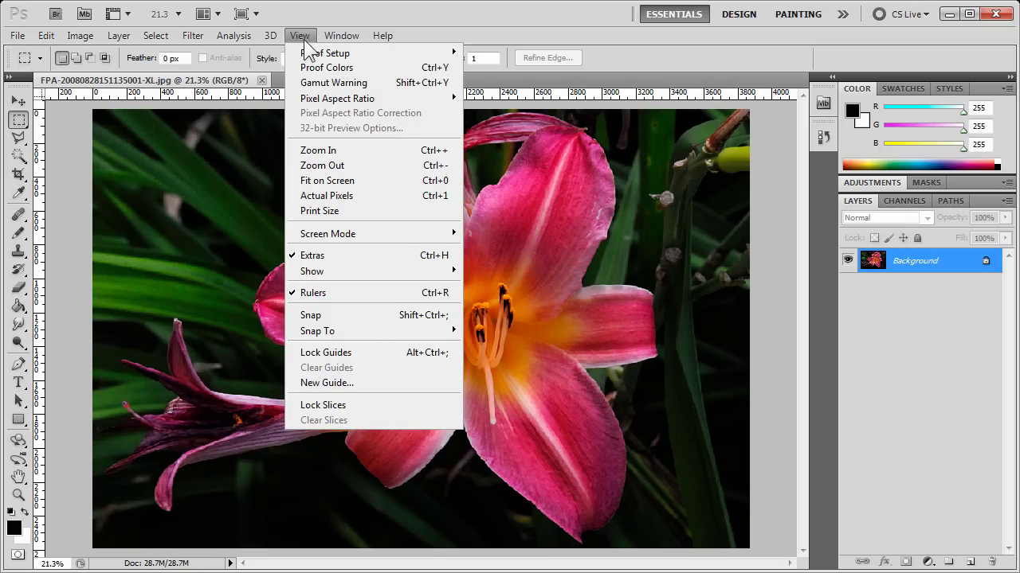
pyautogui.click(317, 201)
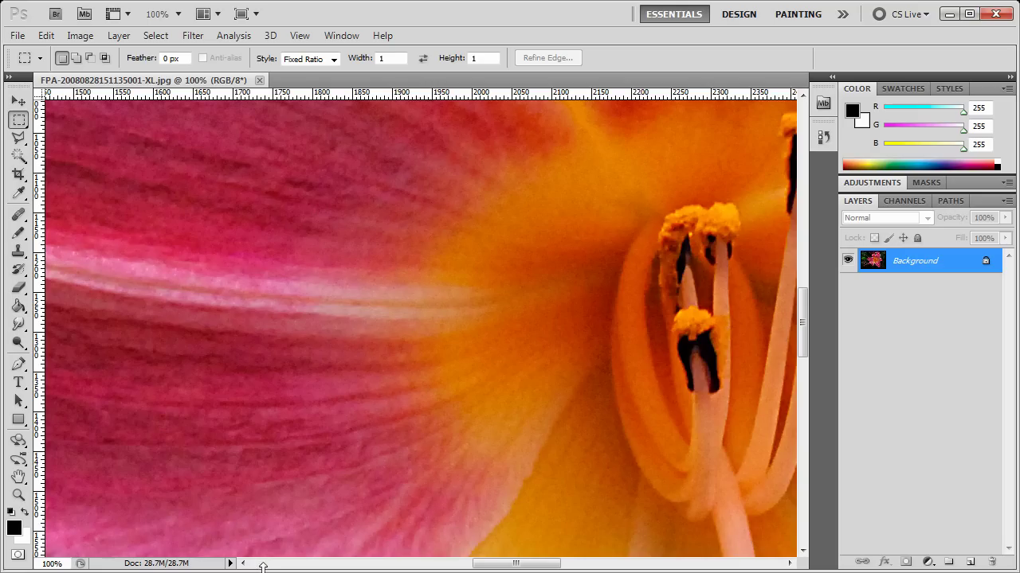
pyautogui.moveTo(502, 570); pyautogui.dragTo(549, 568)
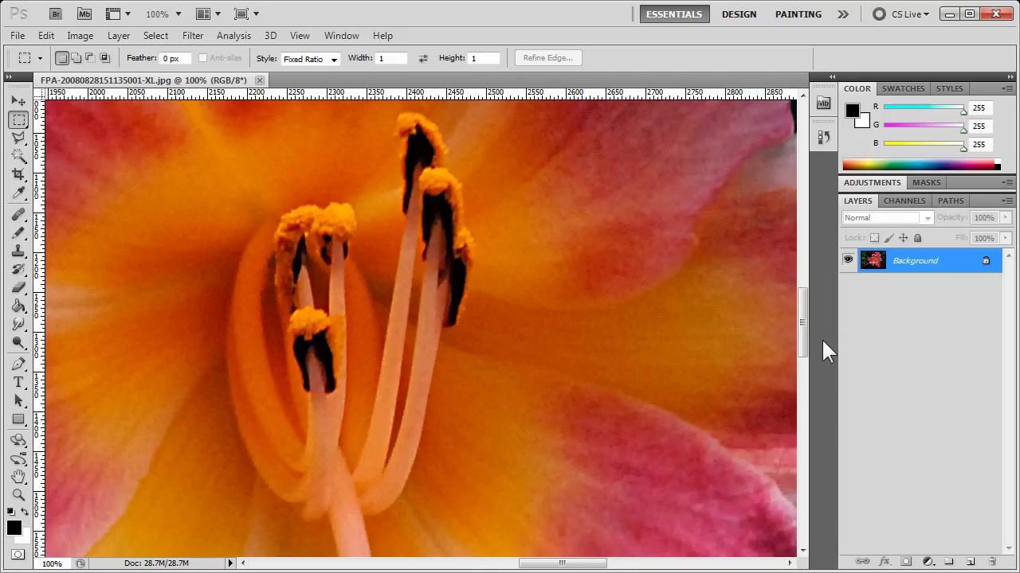
pyautogui.moveTo(803, 345)
pyautogui.mouseDown()
pyautogui.moveTo(803, 296)
pyautogui.moveTo(803, 366)
pyautogui.moveTo(803, 337)
pyautogui.mouseUp()
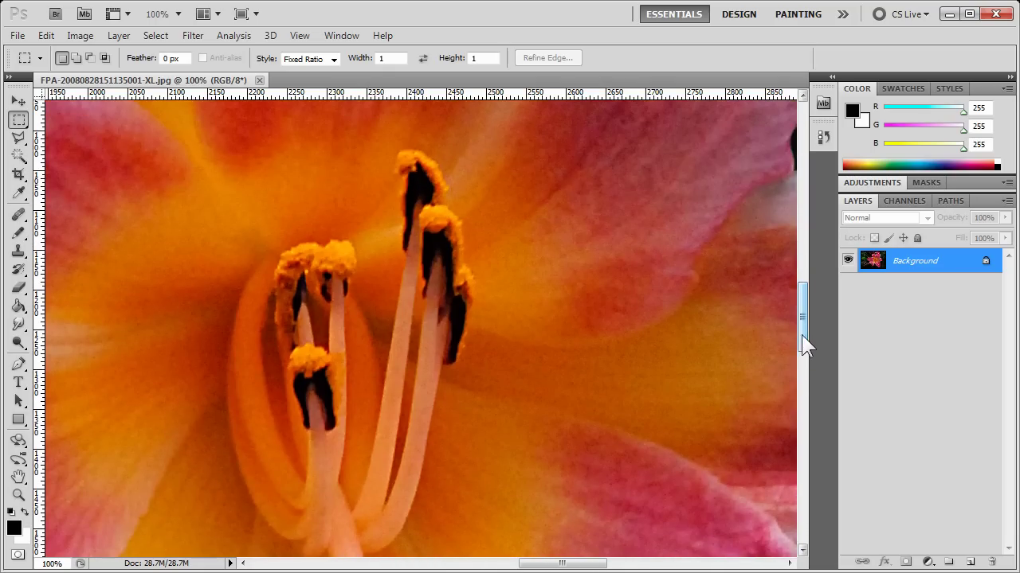
# - Display the lily at Print Size and scroll the view upward
pyautogui.click(306, 39)
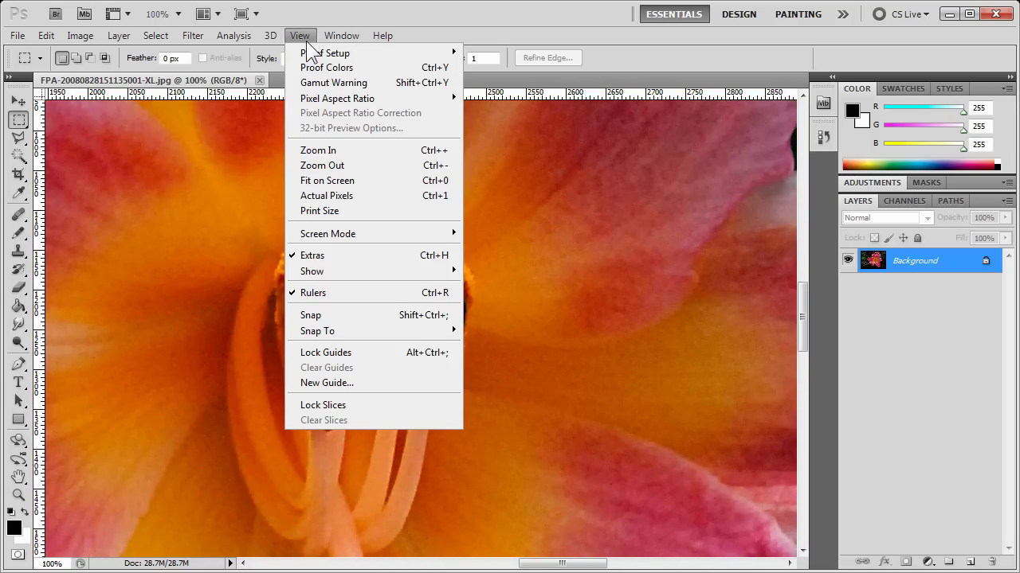
pyautogui.click(322, 210)
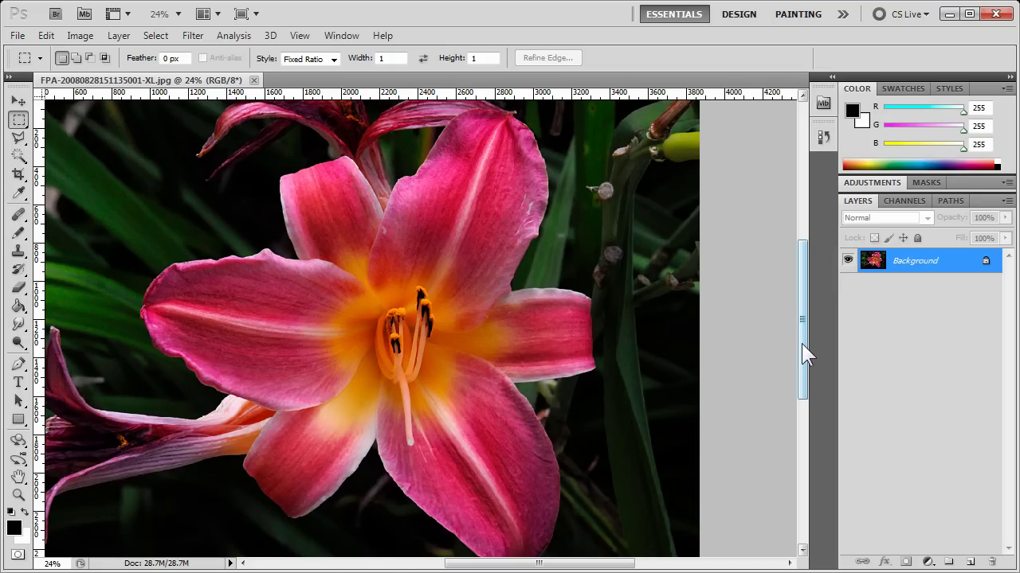
pyautogui.moveTo(801, 343)
pyautogui.mouseDown()
pyautogui.moveTo(798, 318)
pyautogui.moveTo(798, 340)
pyautogui.mouseUp()
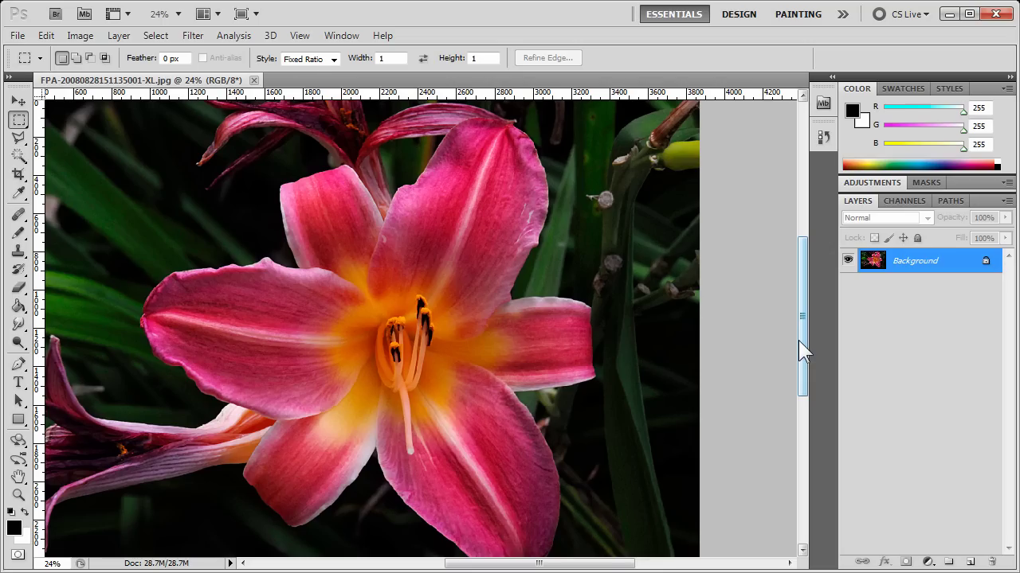
# - Zoom the lily in one step, then back out one step so the whole photo fits
pyautogui.click(302, 37)
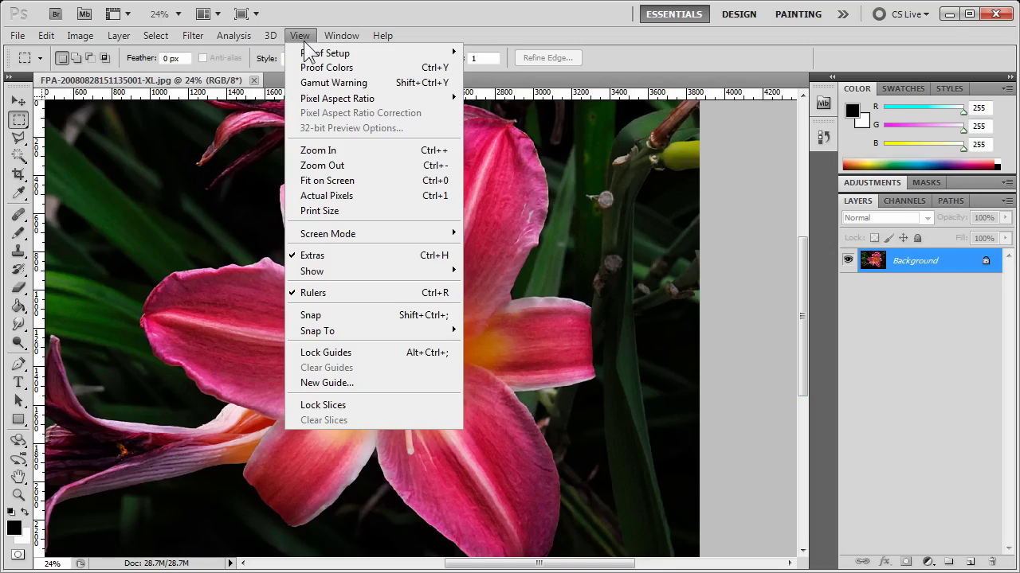
pyautogui.click(319, 150)
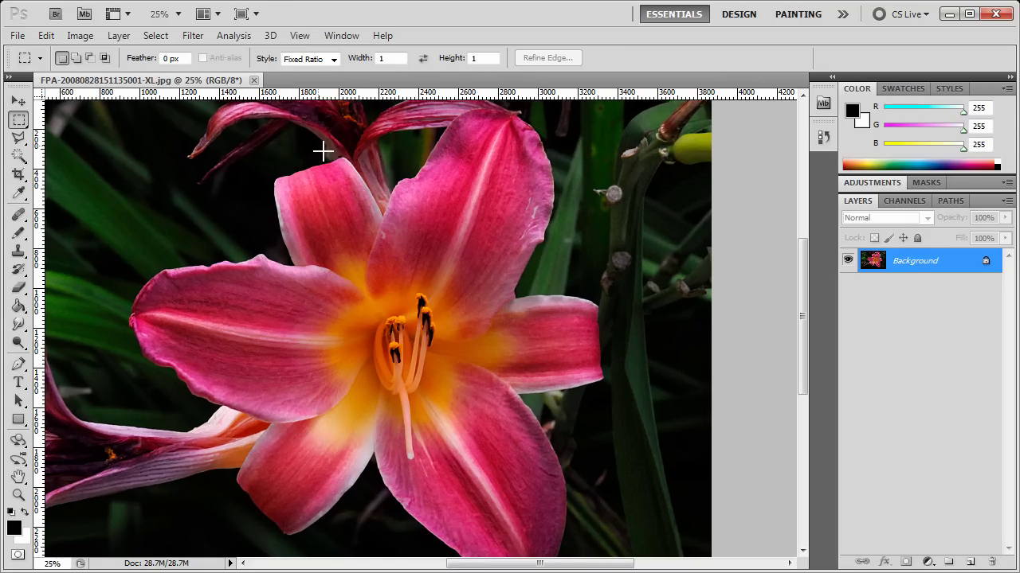
pyautogui.click(300, 35)
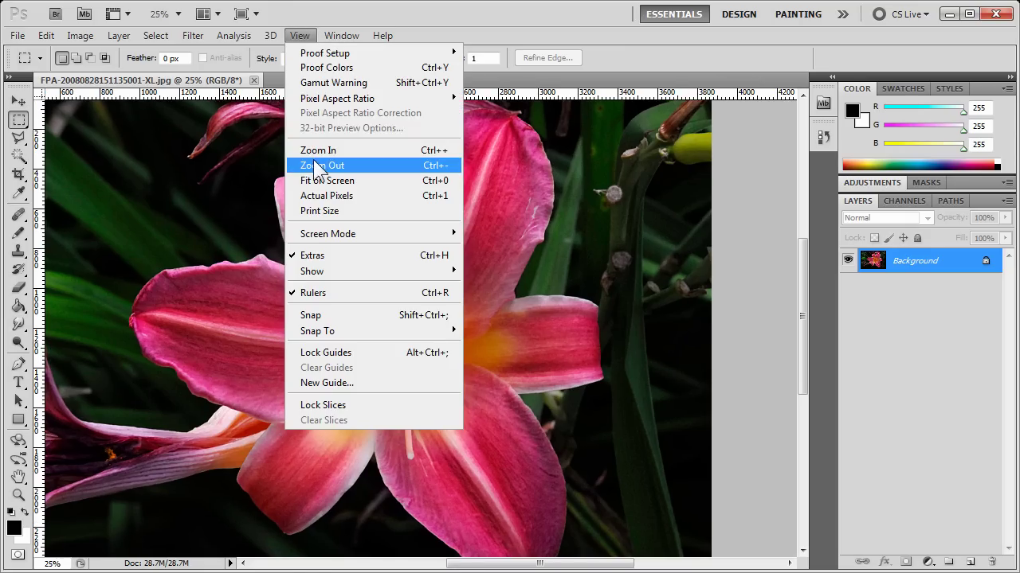
pyautogui.click(316, 165)
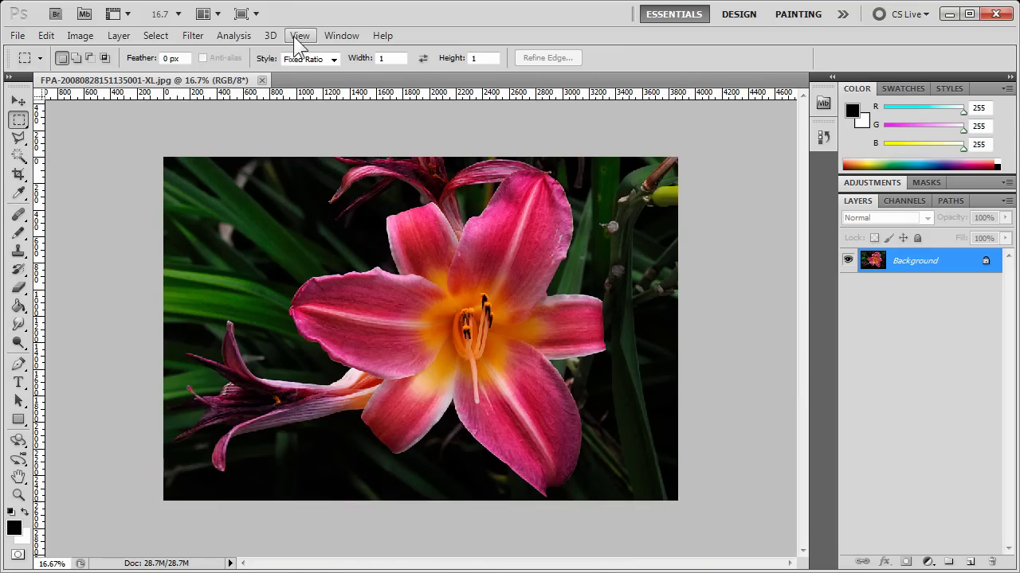
pyautogui.click(295, 38)
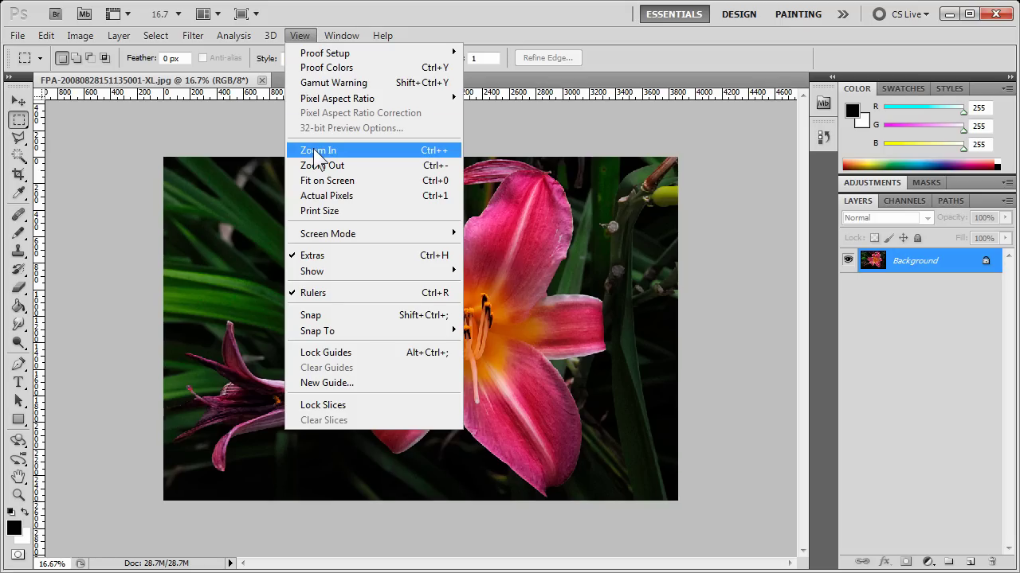
# - Zoom in from 25% to 100% with Ctrl+plus, then out to 16.7% with Ctrl+minus
pyautogui.click(314, 150)
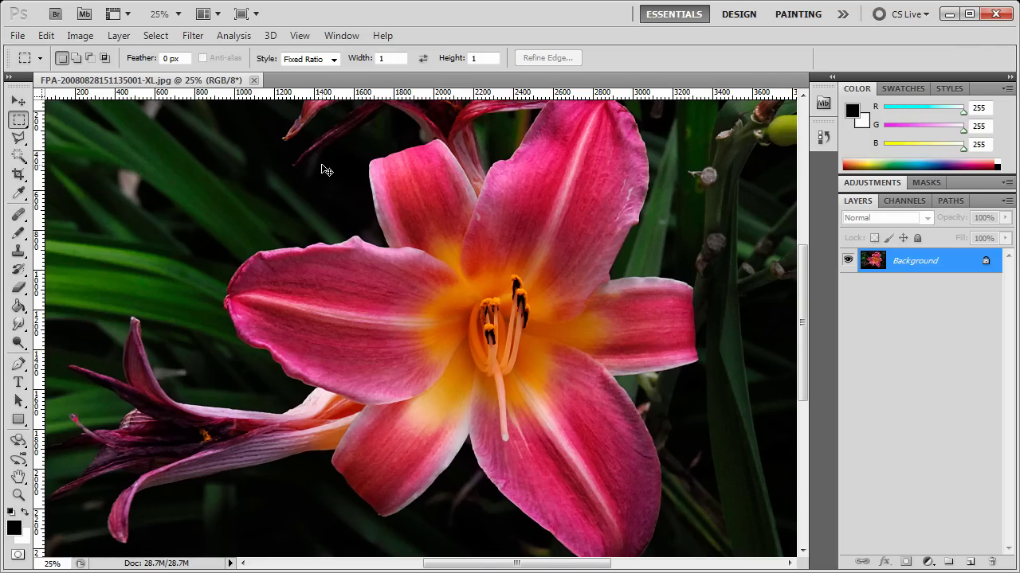
pyautogui.hotkey('ctrl', '+')
pyautogui.hotkey('ctrl', '+')
pyautogui.hotkey('ctrl', '+')
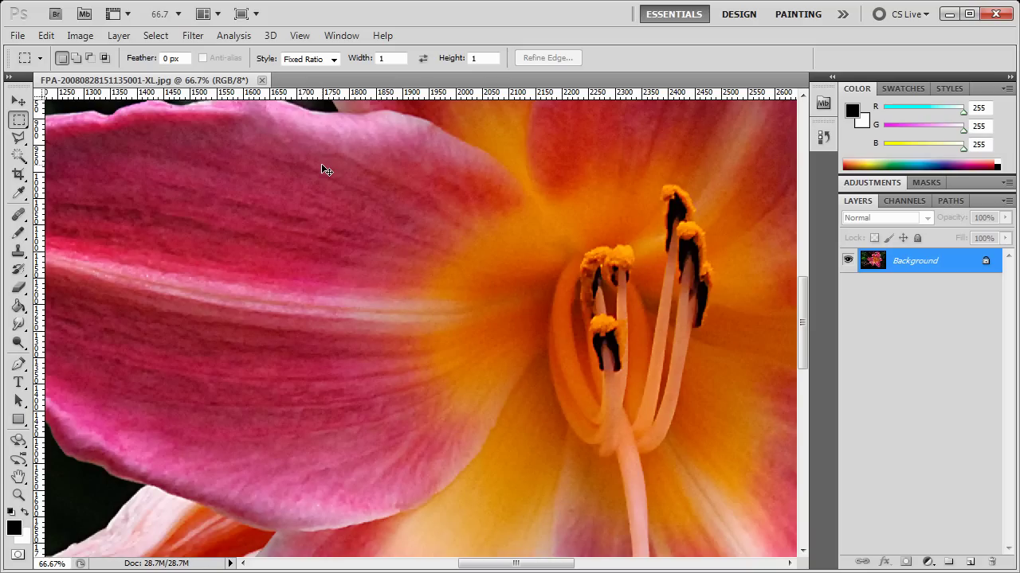
pyautogui.hotkey('ctrl', '+')
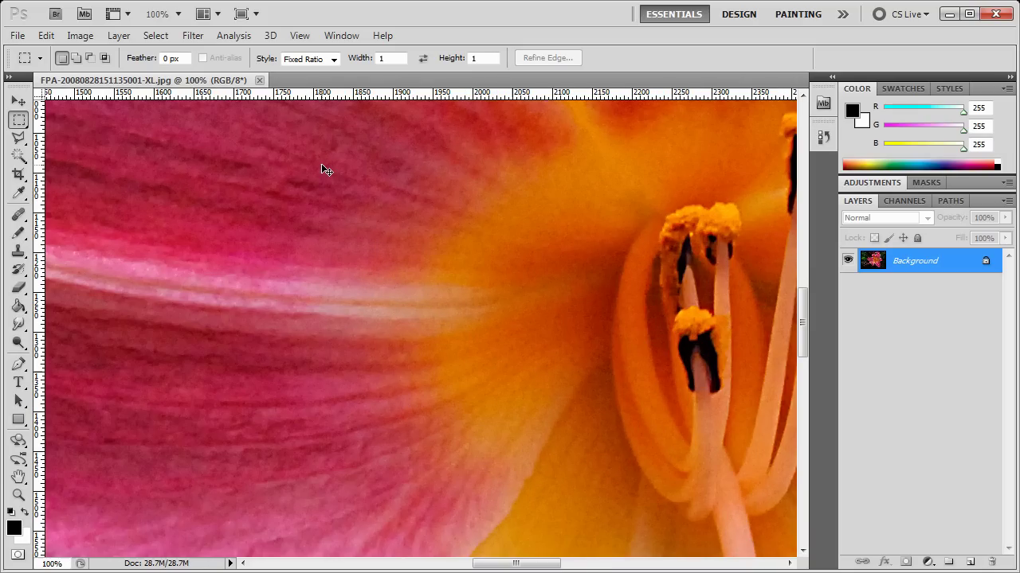
pyautogui.hotkey('ctrl', '-')
pyautogui.hotkey('ctrl', '-')
pyautogui.hotkey('ctrl', '-')
pyautogui.hotkey('ctrl', '-')
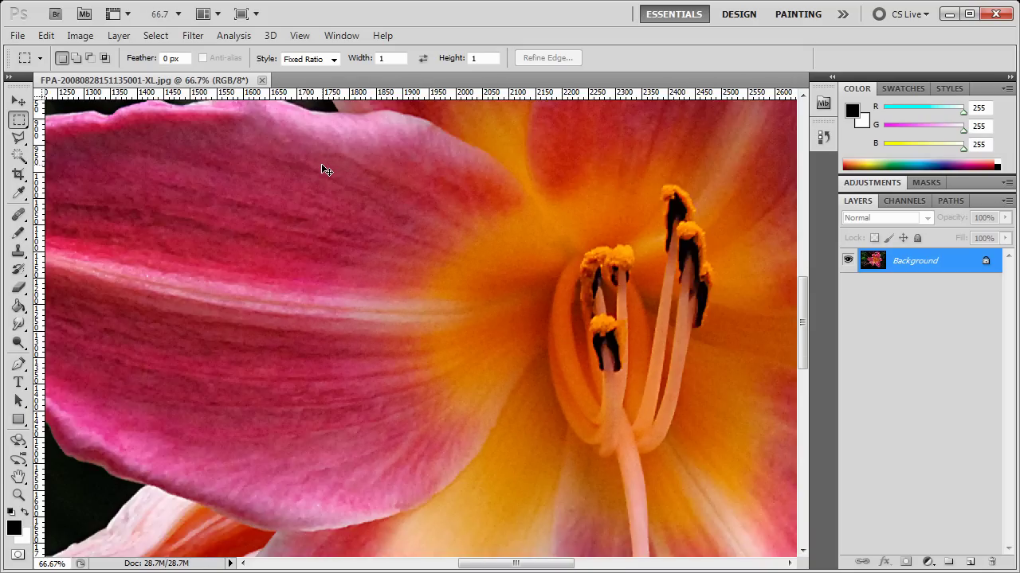
pyautogui.hotkey('ctrl', '-')
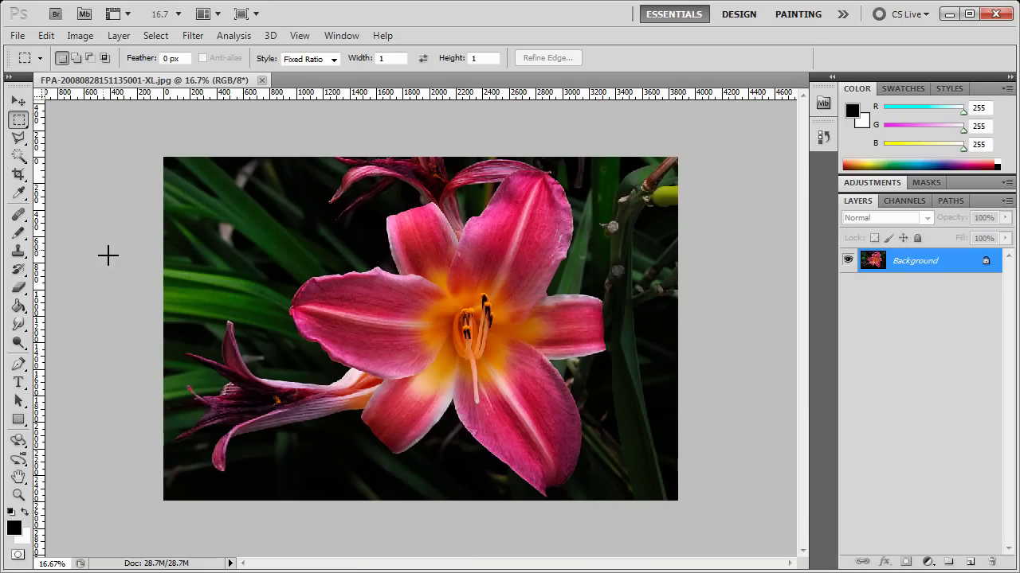
# - Select the Zoom tool in the Tools panel to show its options bar
pyautogui.click(19, 497)
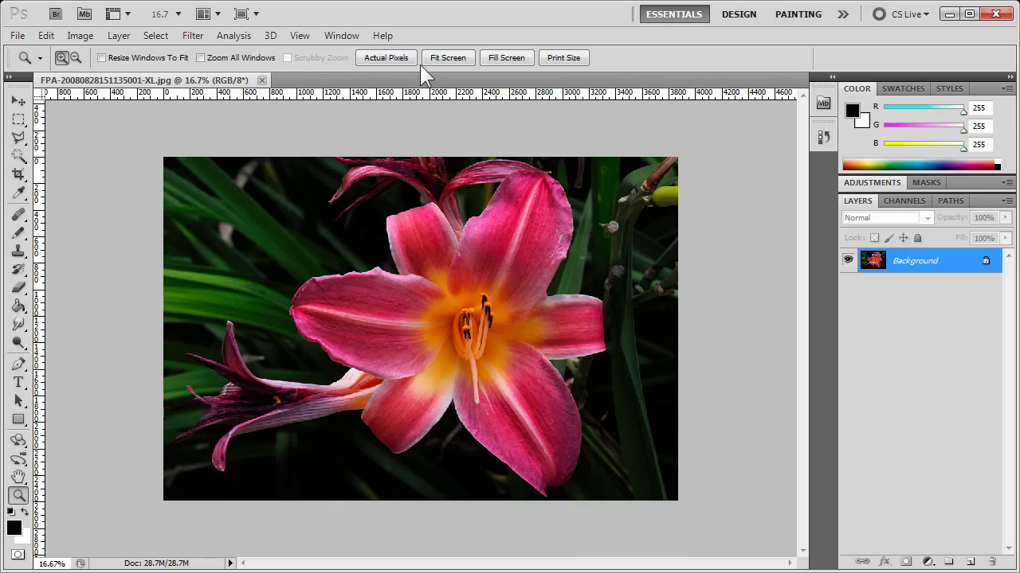
# - Use Fill Screen to fill the window with the lily, then Fit Screen to show it whole at 21.3%
pyautogui.click(503, 62)
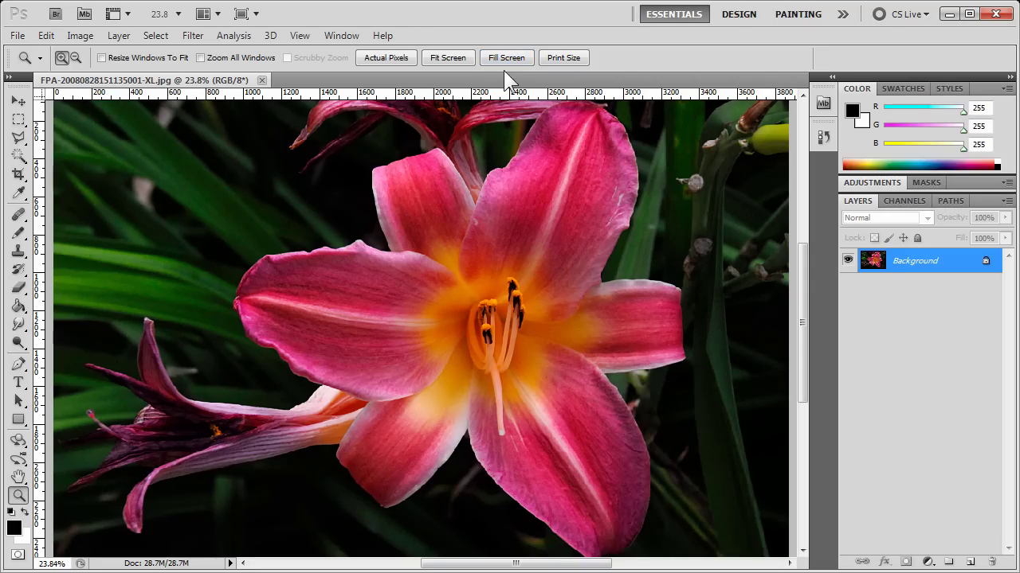
pyautogui.moveTo(801, 398)
pyautogui.mouseDown()
pyautogui.moveTo(803, 439)
pyautogui.moveTo(805, 371)
pyautogui.moveTo(804, 402)
pyautogui.mouseUp()
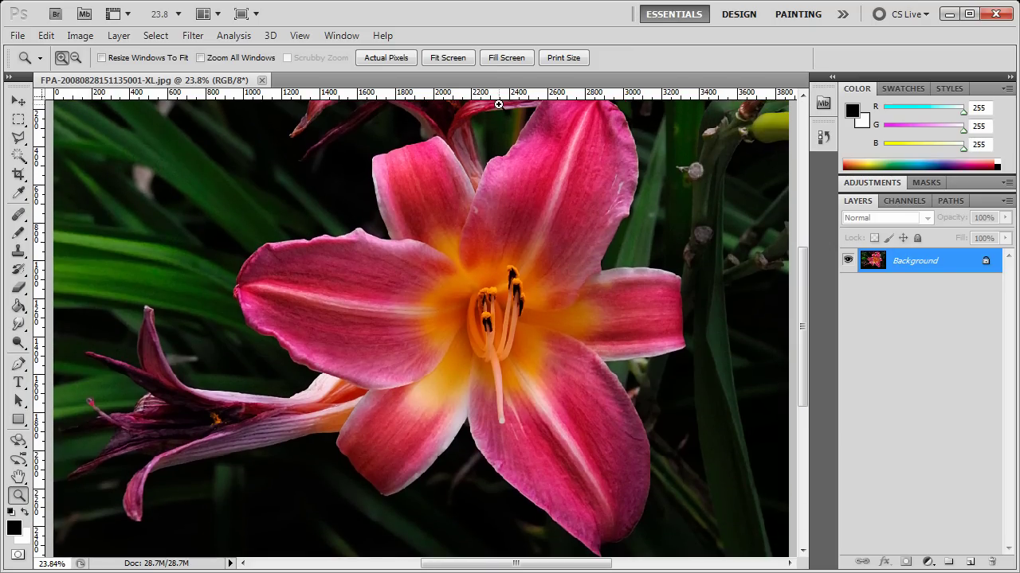
pyautogui.click(454, 64)
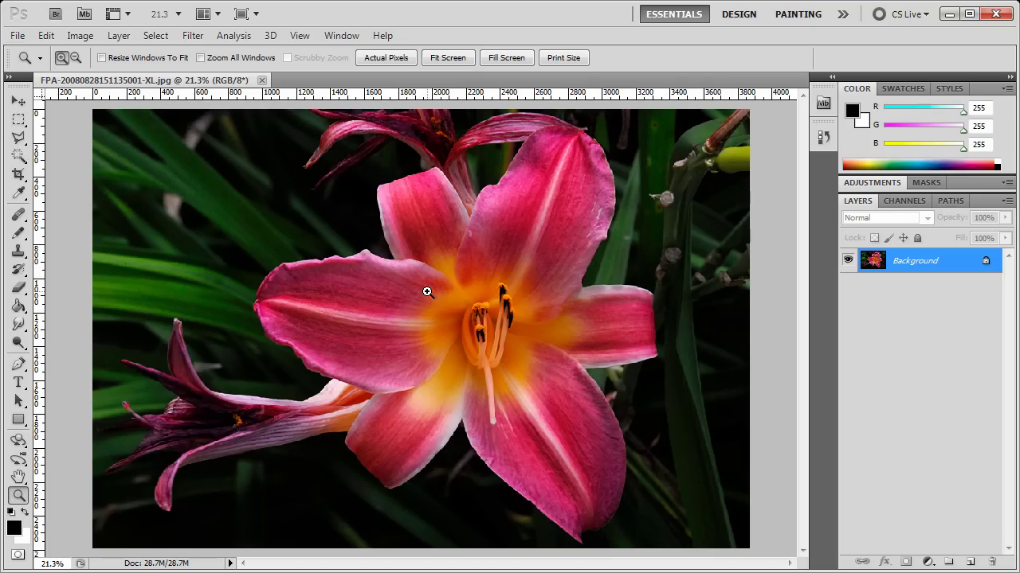
pyautogui.moveTo(428, 292); pyautogui.dragTo(544, 376)
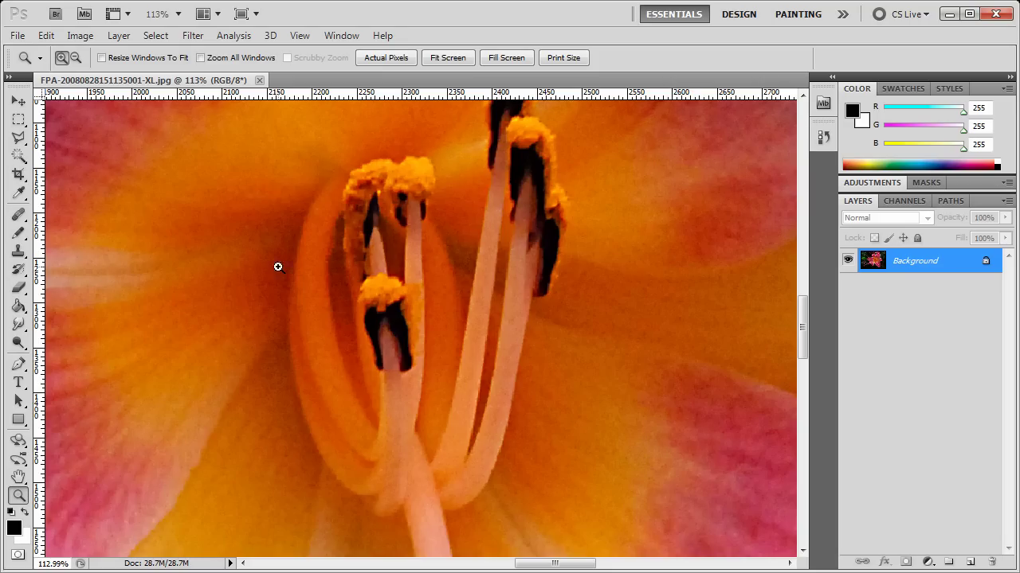
pyautogui.moveTo(303, 262); pyautogui.dragTo(464, 381)
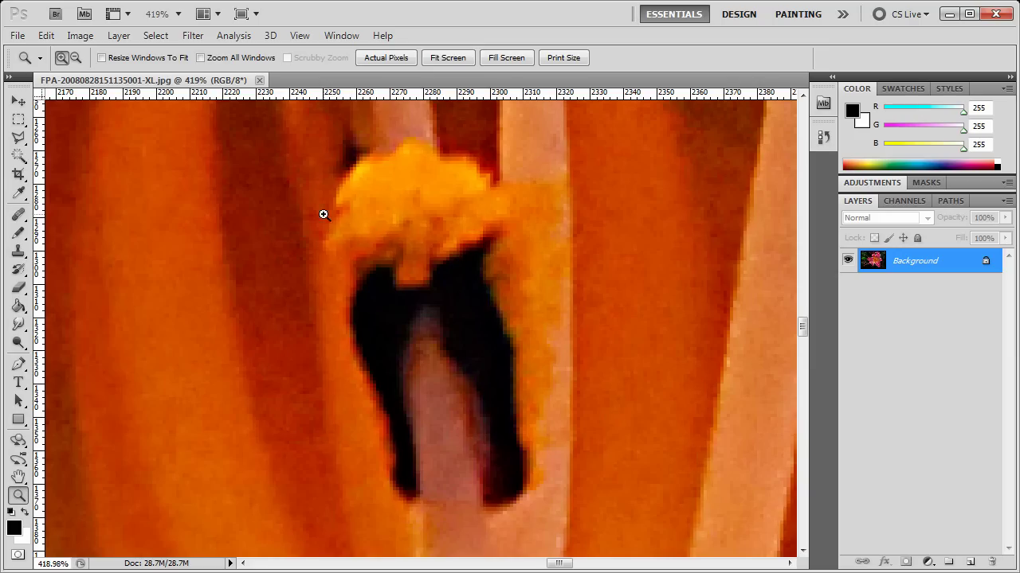
pyautogui.click(446, 58)
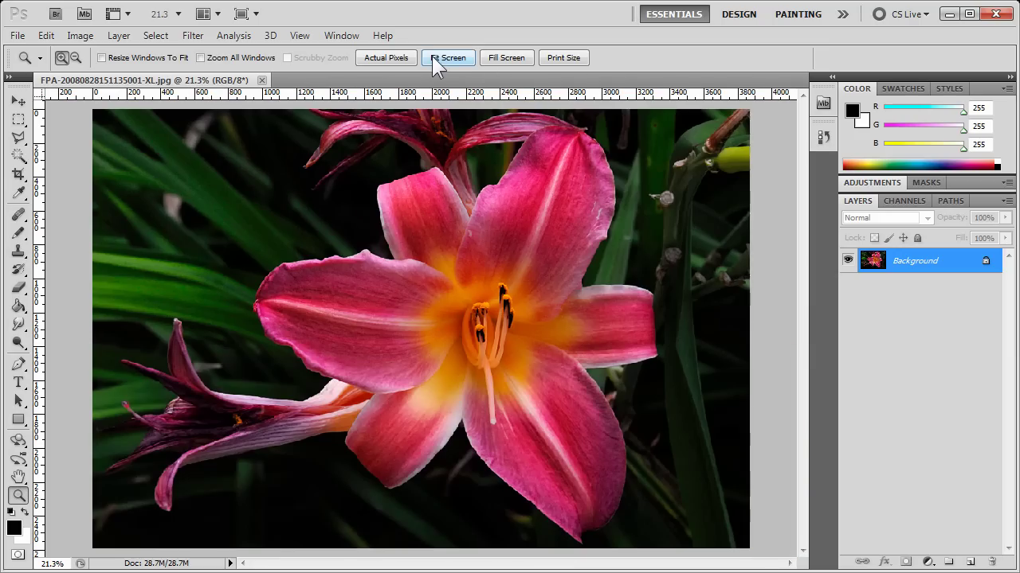
# - Set the Zoom tool to Zoom Out and step the view down through 16.7%, 12.5% to 8.33%
pyautogui.click(75, 57)
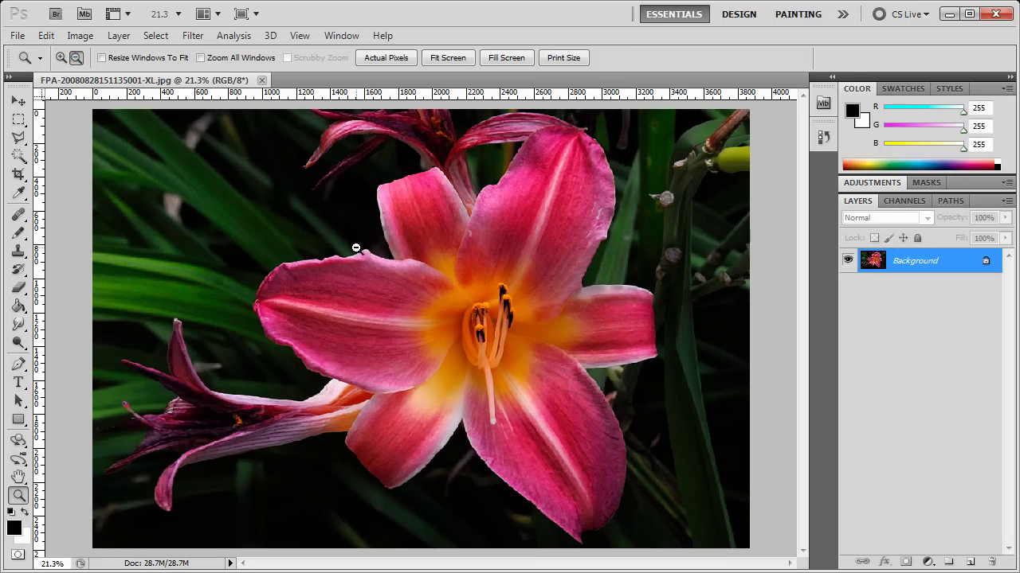
pyautogui.click(402, 312)
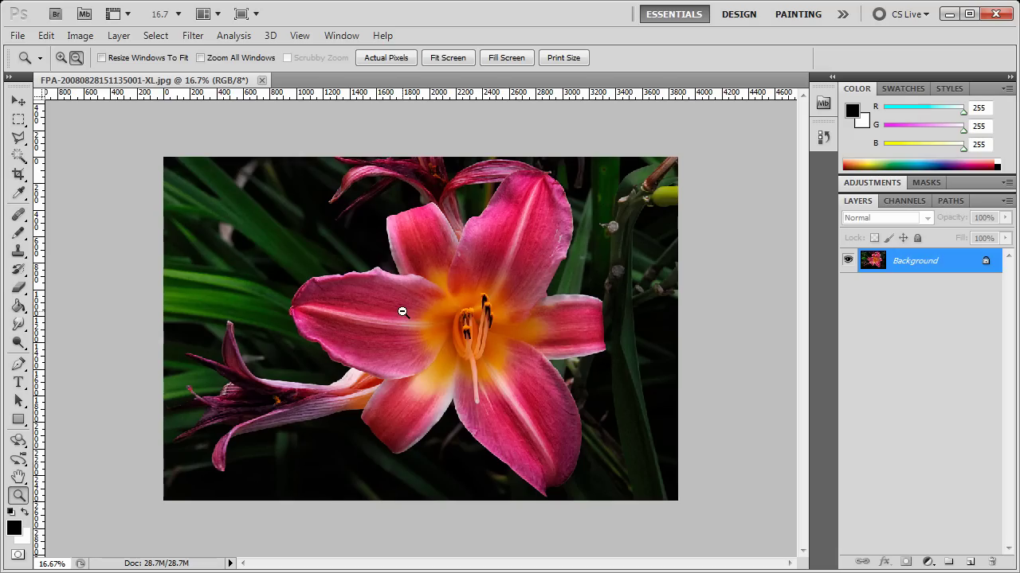
pyautogui.click(481, 322)
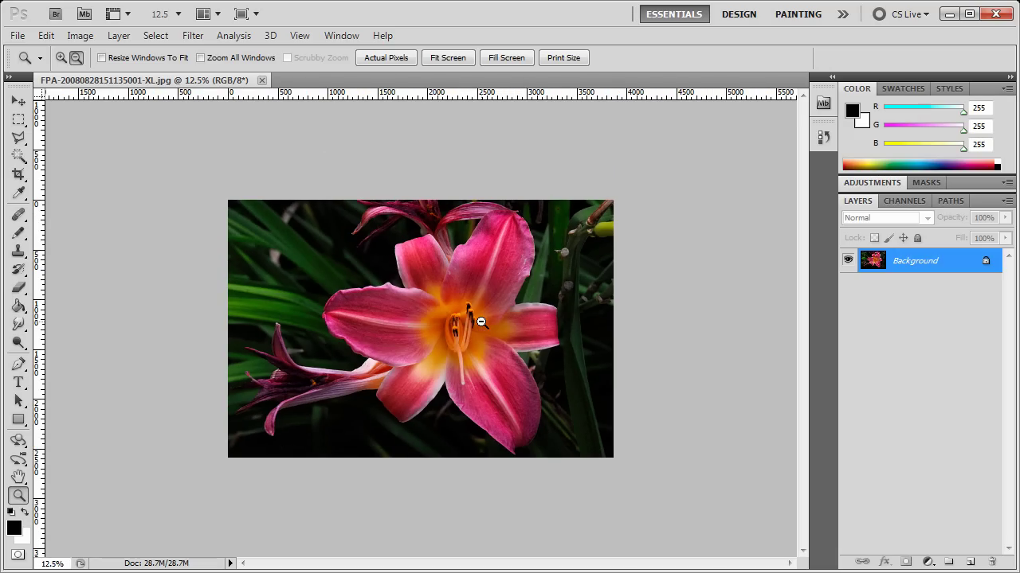
pyautogui.click(530, 313)
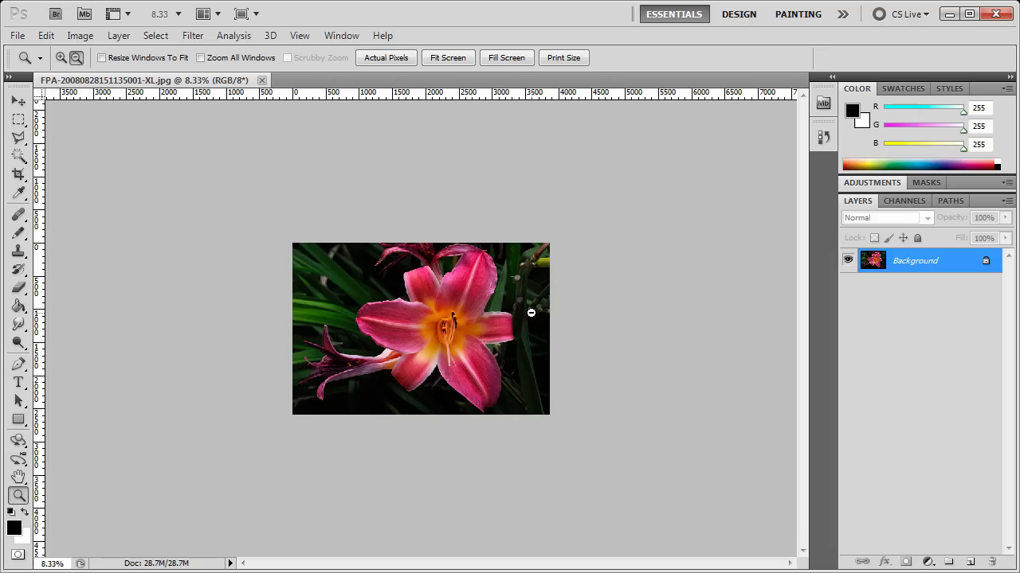
# - Switch to Zoom In and zoom on the left petal through 12.5%, 16.7%, 25% to 33.3%
pyautogui.click(62, 58)
pyautogui.click(362, 315)
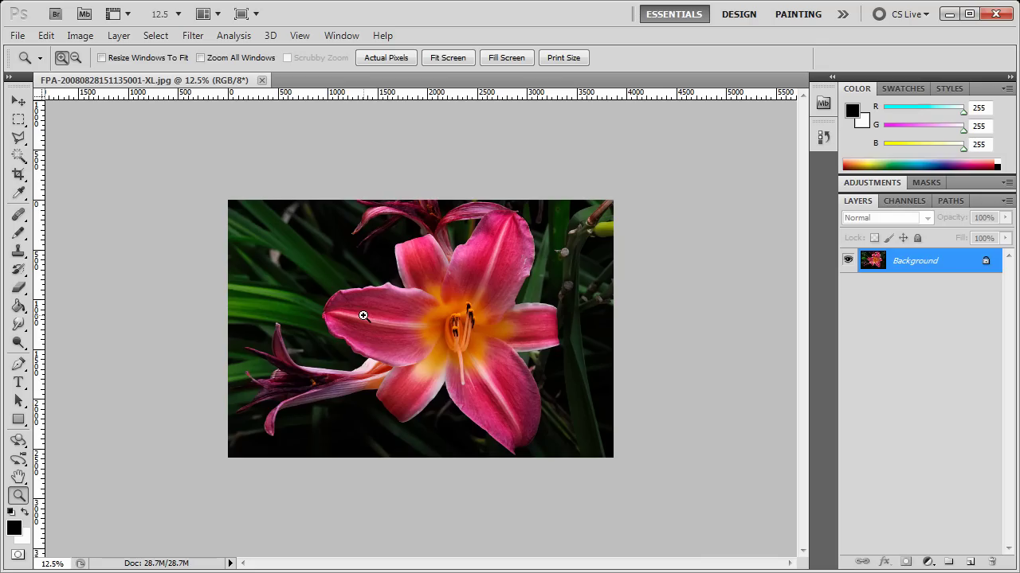
pyautogui.click(363, 315)
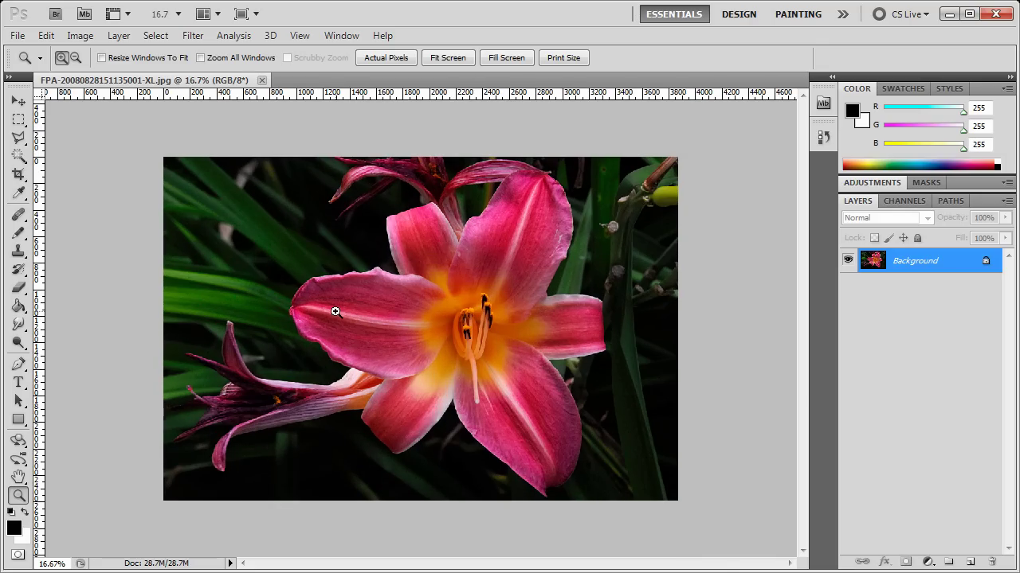
pyautogui.click(335, 312)
pyautogui.click(335, 312)
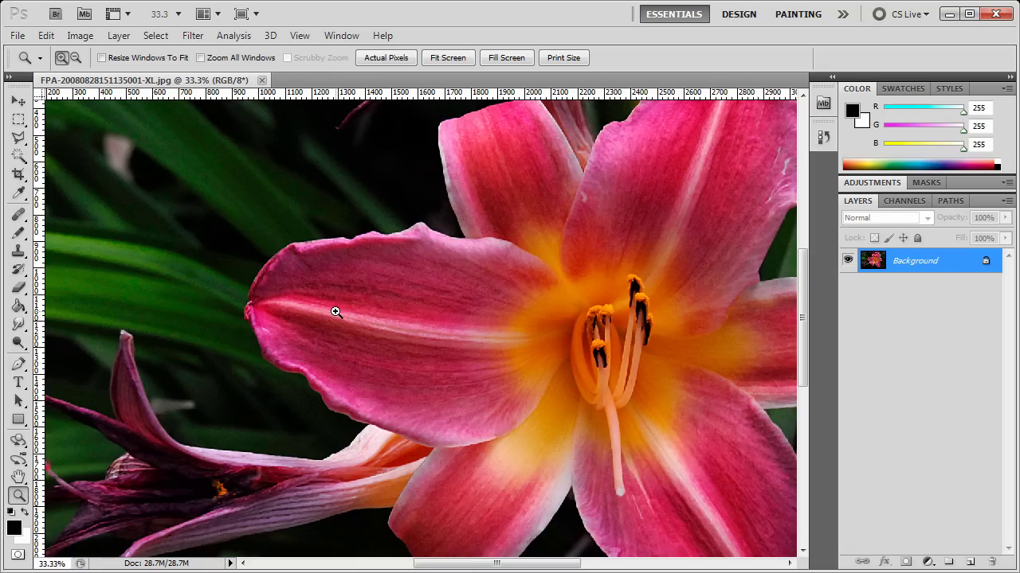